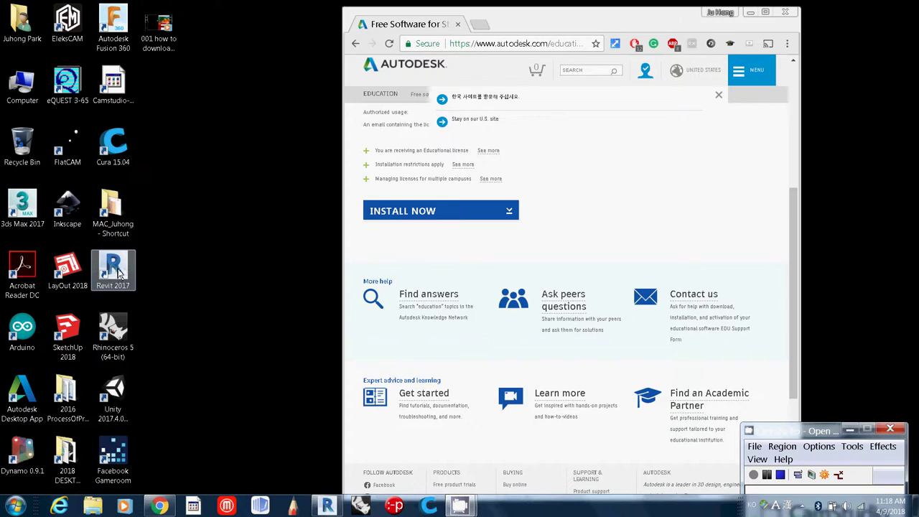
Bring the open Revit 2017 window to the front from the taskbar.
{"action": "left_click", "coordinate": [327, 506]}
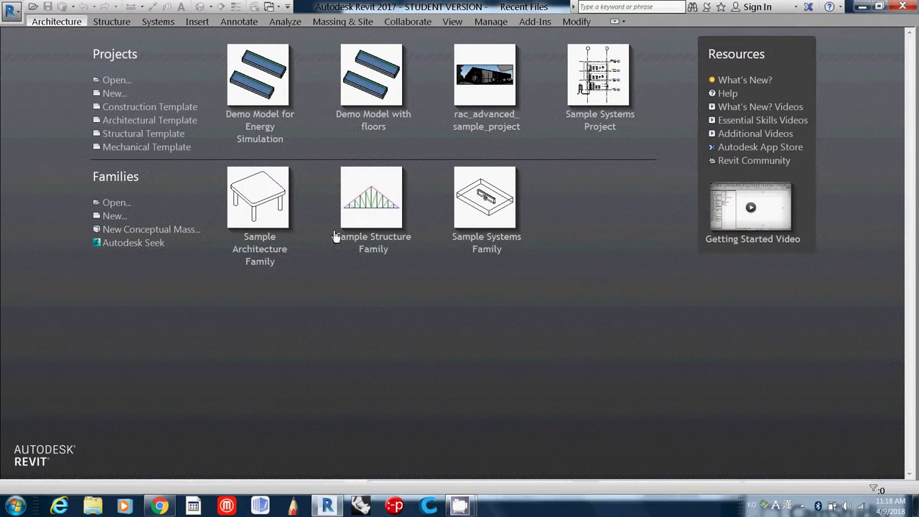
Start a new Project using the Architectural Template as the template file.
{"action": "left_click", "coordinate": [115, 94]}
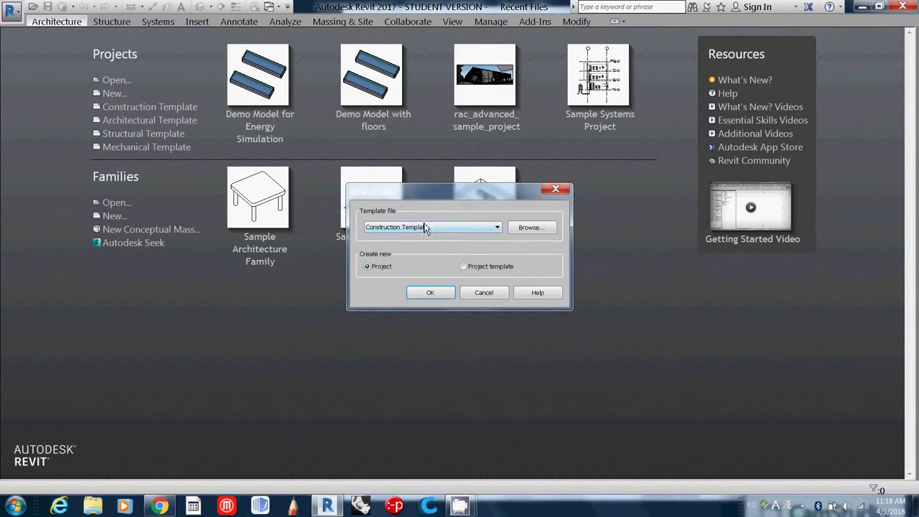
{"action": "left_click", "coordinate": [427, 228]}
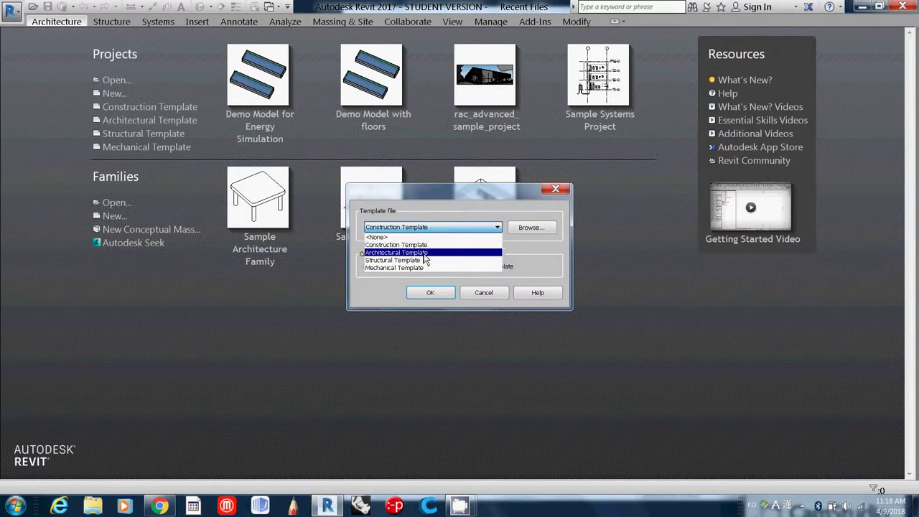
{"action": "left_click", "coordinate": [425, 253]}
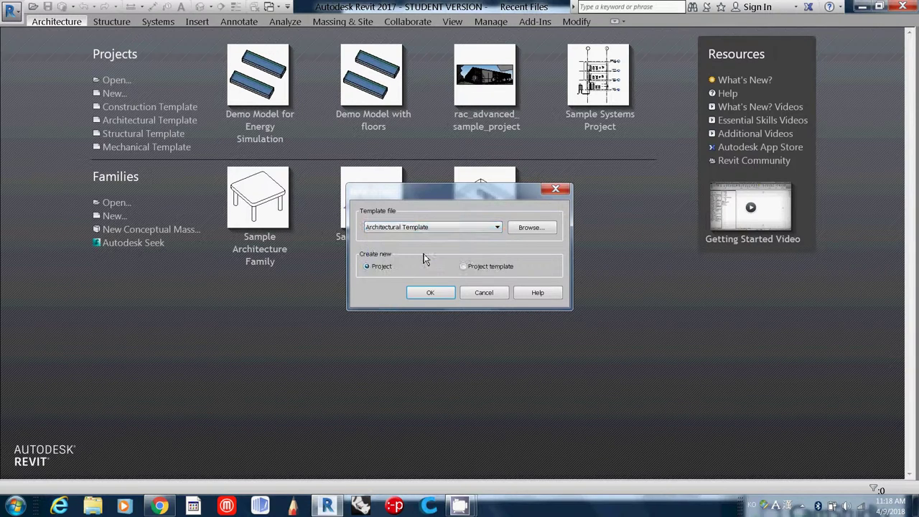
{"action": "left_click", "coordinate": [435, 291]}
Create Project1, bring up the Manage tab, and start a help search.
{"action": "left_click", "coordinate": [443, 293]}
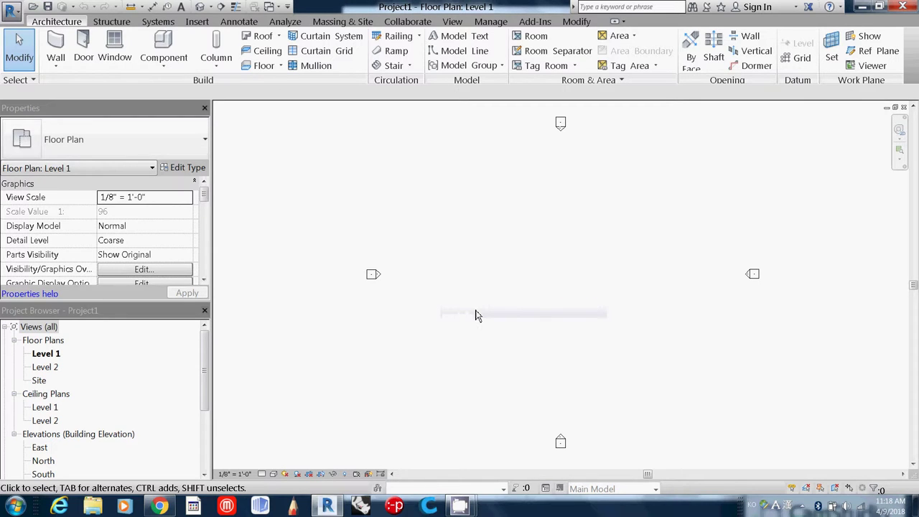
{"action": "left_click", "coordinate": [158, 22]}
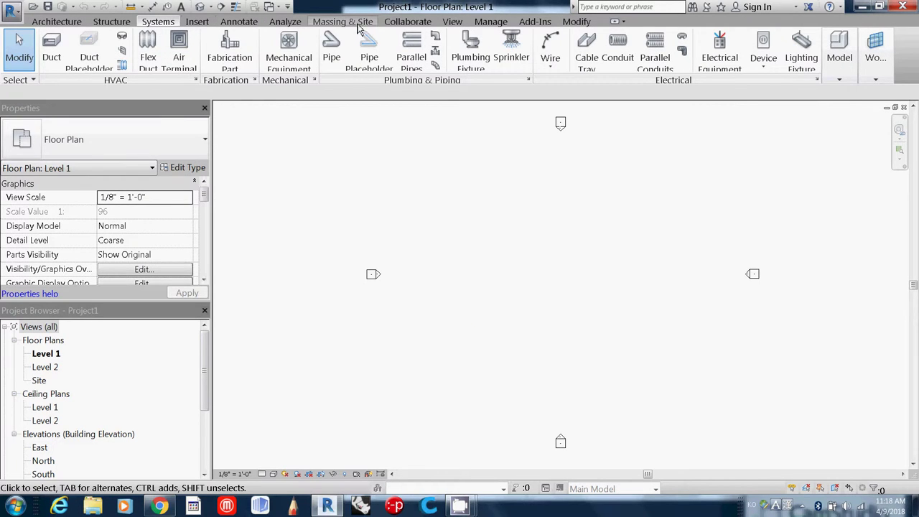
{"action": "left_click", "coordinate": [489, 23]}
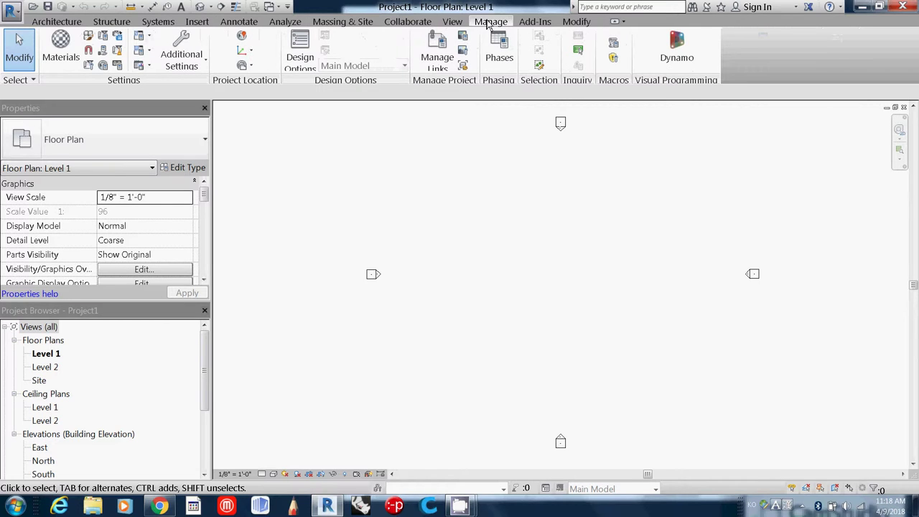
{"action": "left_click", "coordinate": [639, 7]}
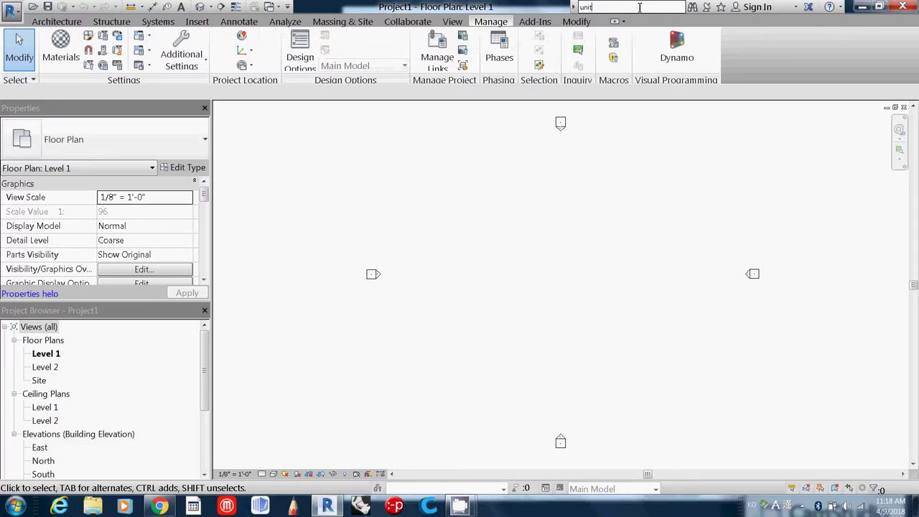
Search Revit Help for 'unit' and read the first Project Units article.
{"action": "type", "text": "unit"}
{"action": "key", "text": "Return"}
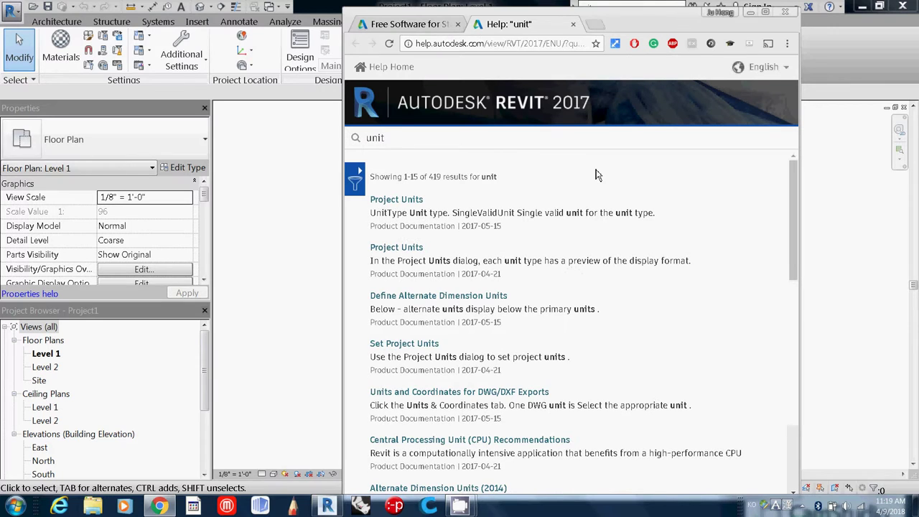
{"action": "left_click", "coordinate": [412, 201]}
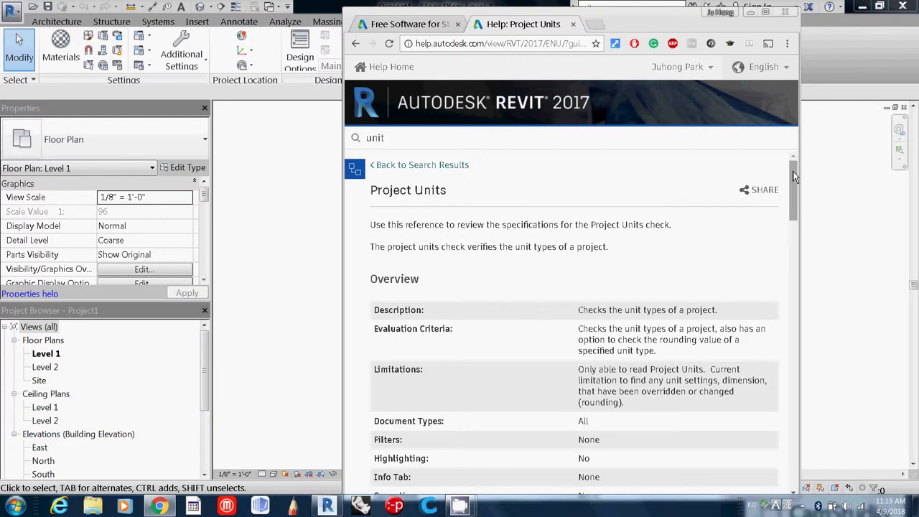
{"action": "left_click_drag", "start_coordinate": [794, 176], "coordinate": [776, 413]}
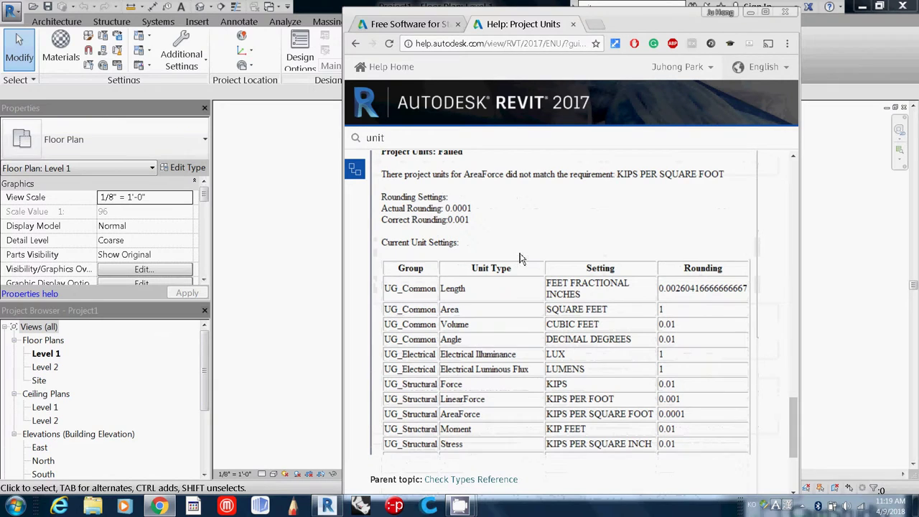
Open the other Project Units article and its Set Project Units instructions, then return to Revit.
{"action": "left_click", "coordinate": [358, 44]}
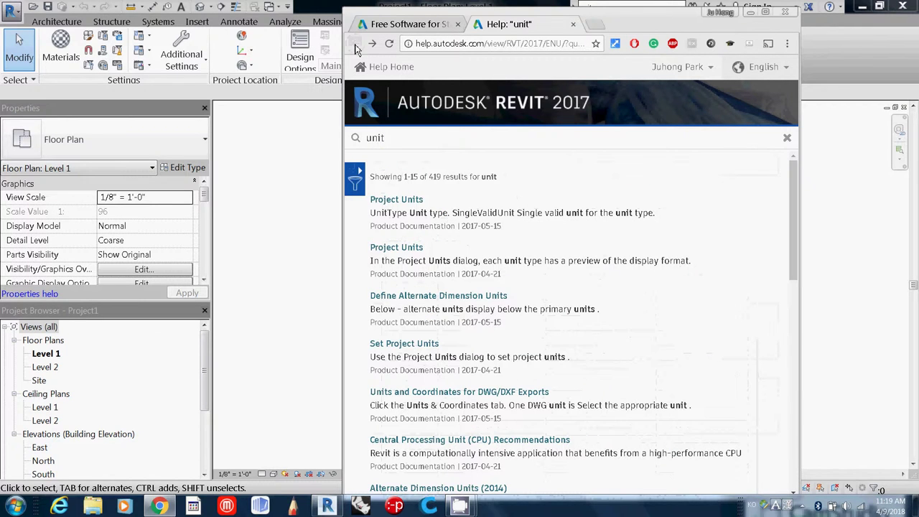
{"action": "left_click", "coordinate": [396, 253]}
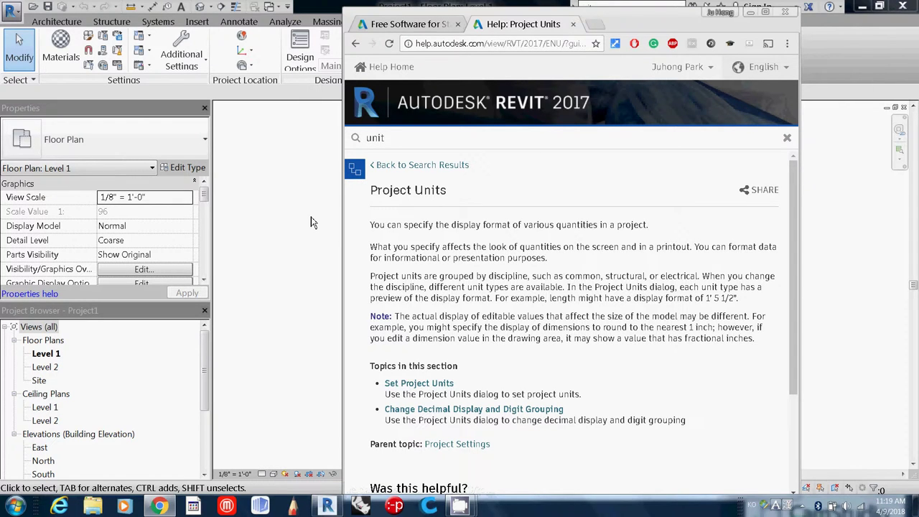
{"action": "left_click", "coordinate": [428, 384]}
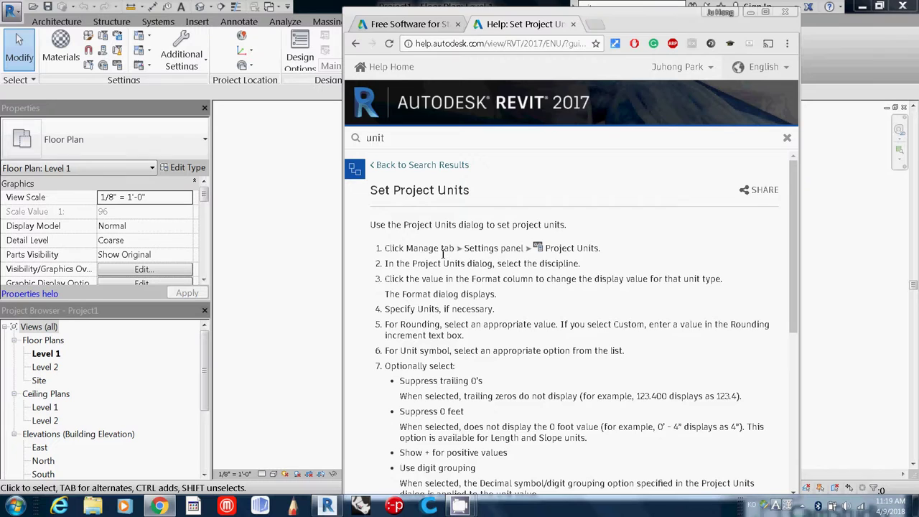
{"action": "left_click", "coordinate": [262, 201]}
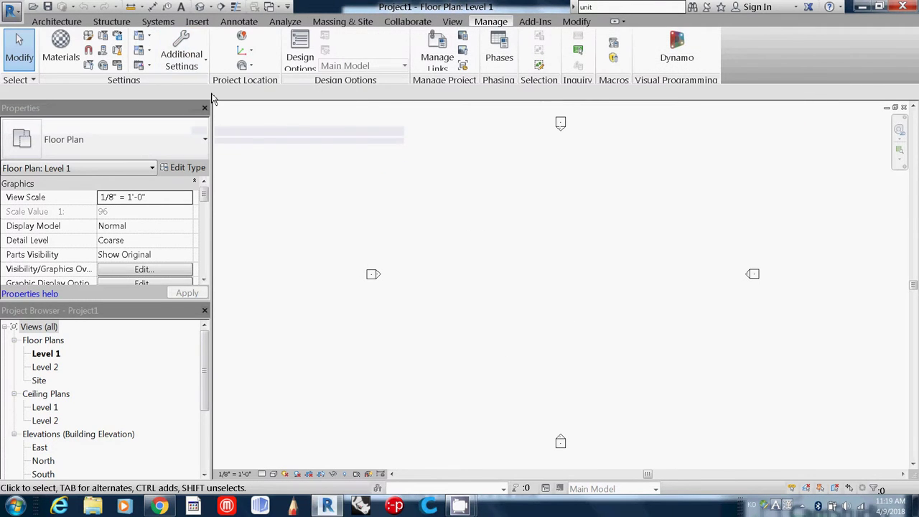
Look through Additional Settings, then open the Project Units dialog.
{"action": "left_click", "coordinate": [200, 70]}
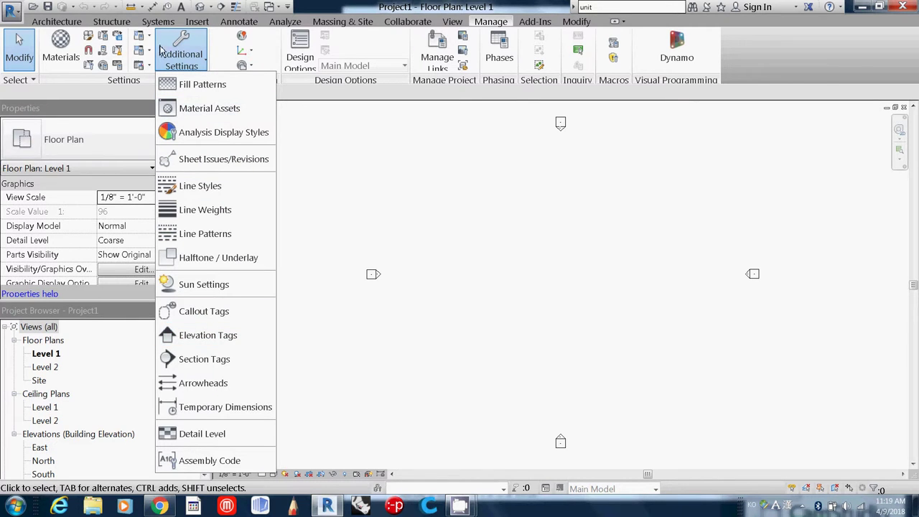
{"action": "left_click", "coordinate": [116, 81]}
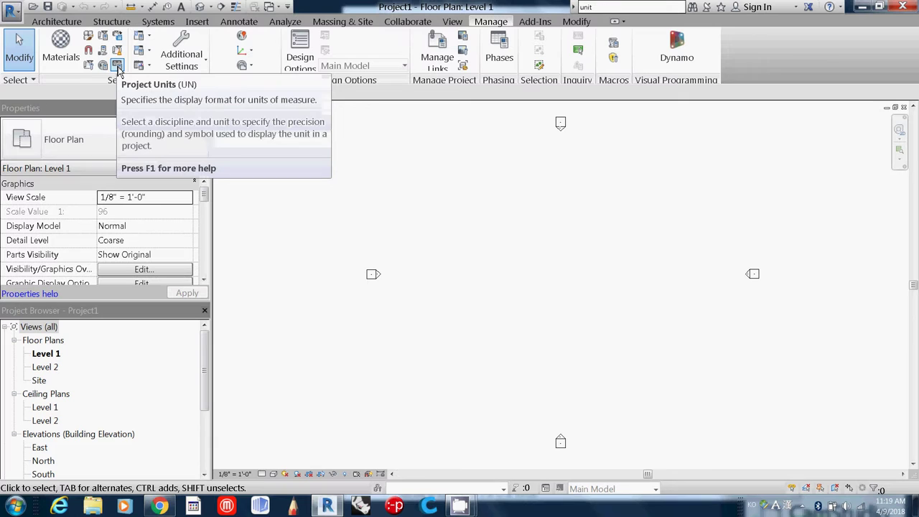
{"action": "left_click", "coordinate": [118, 70]}
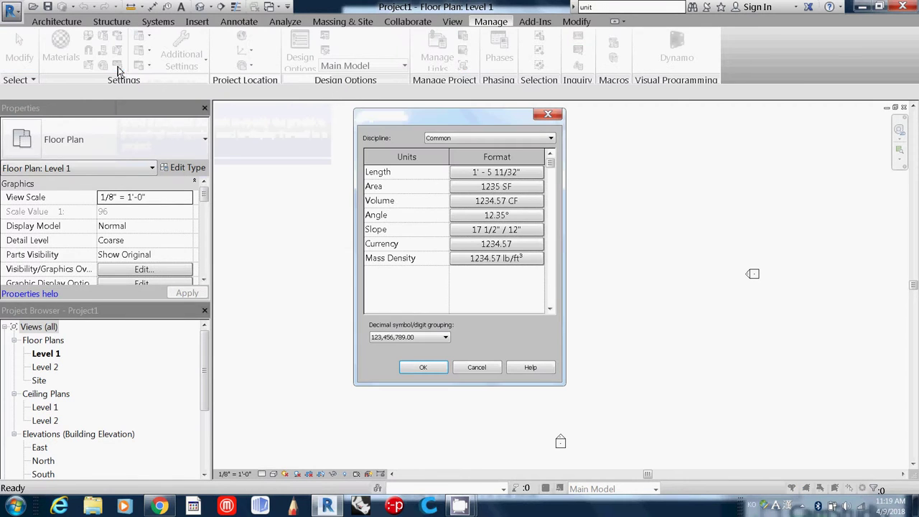
For the Common discipline, set Length to millimeters and Area to square meters.
{"action": "left_click", "coordinate": [497, 138]}
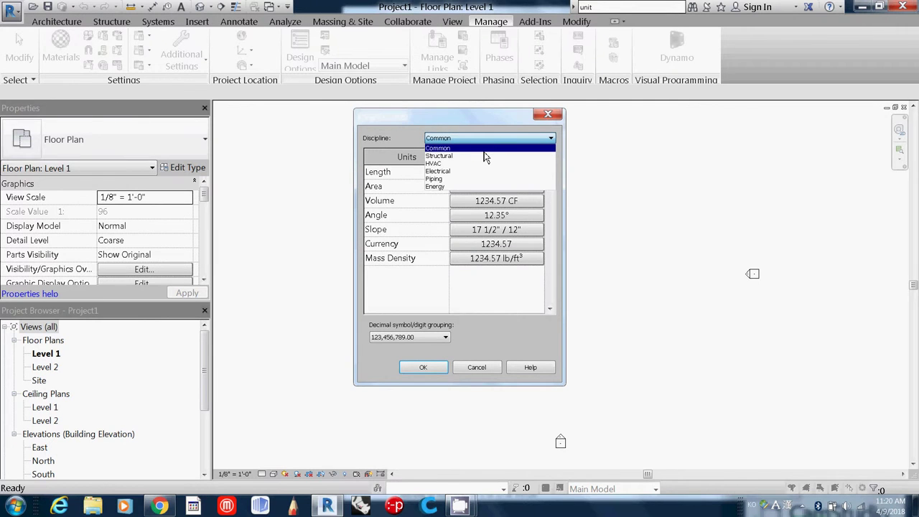
{"action": "left_click", "coordinate": [485, 150]}
{"action": "left_click", "coordinate": [475, 175]}
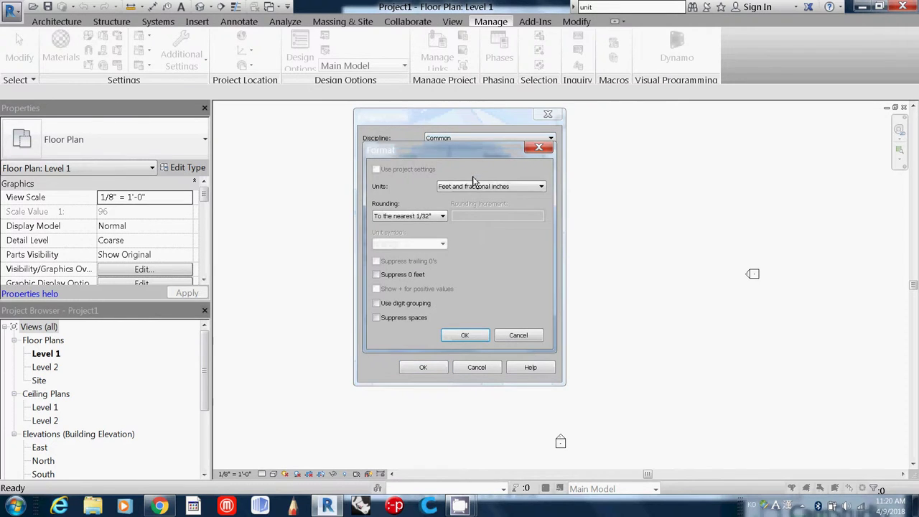
{"action": "left_click", "coordinate": [474, 184]}
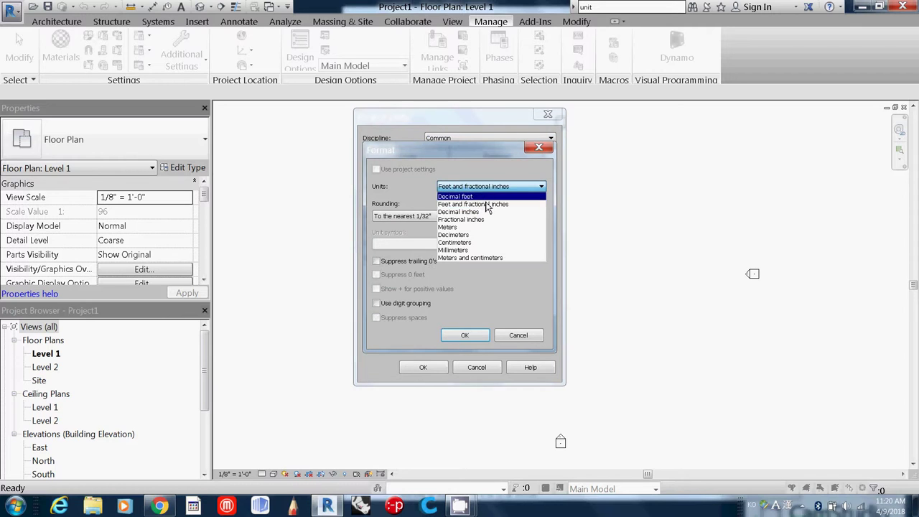
{"action": "left_click", "coordinate": [482, 251]}
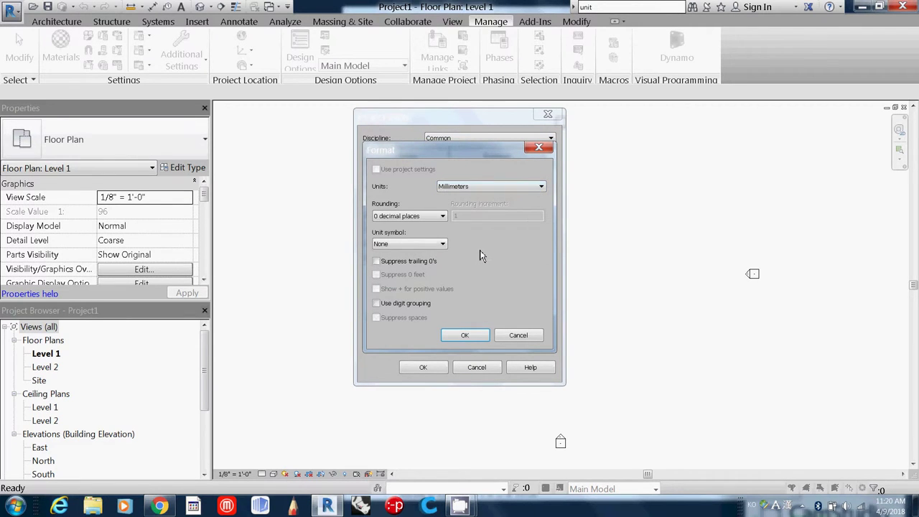
{"action": "left_click", "coordinate": [465, 336]}
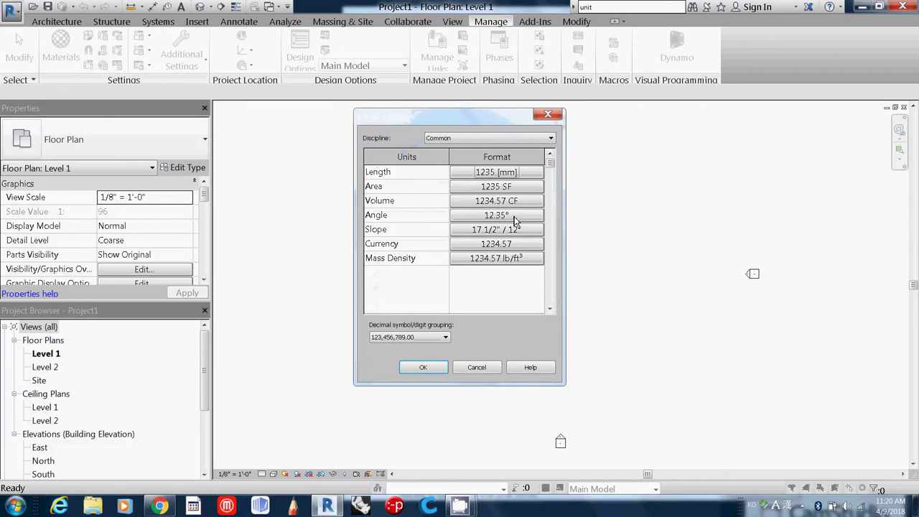
{"action": "left_click", "coordinate": [509, 187]}
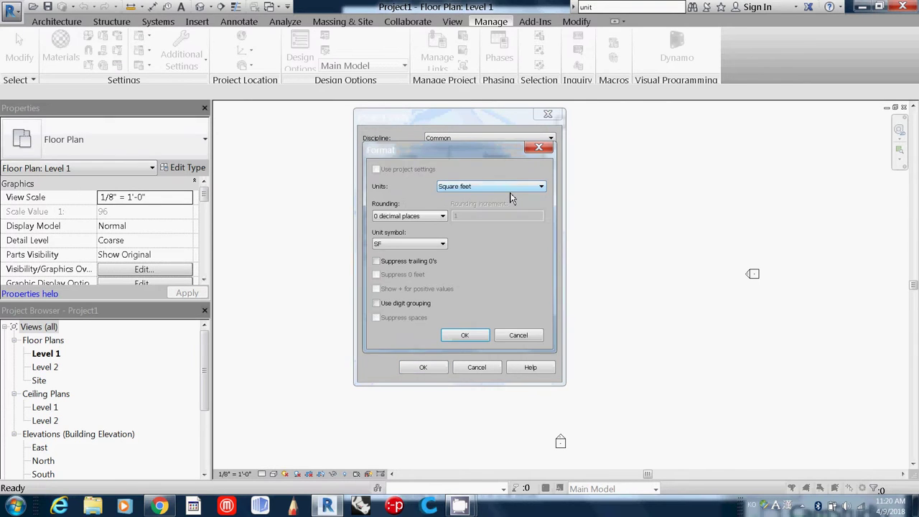
{"action": "left_click", "coordinate": [505, 188]}
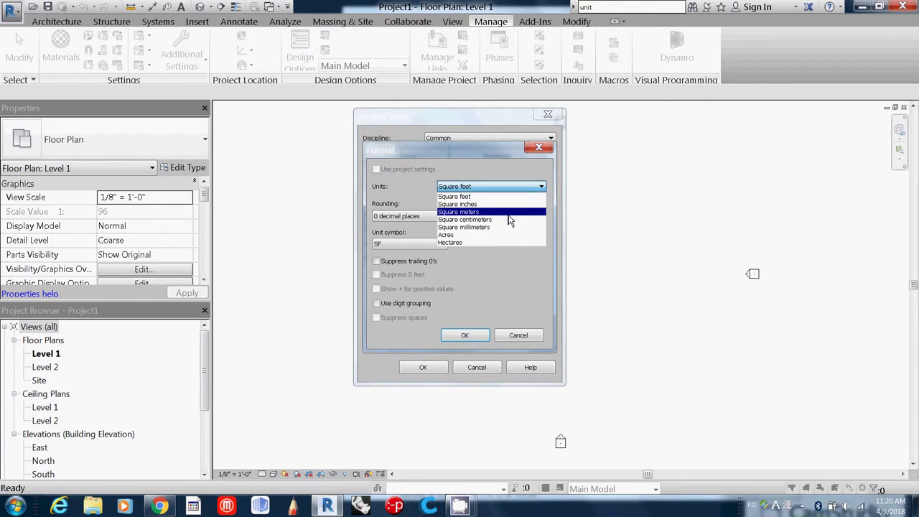
{"action": "left_click", "coordinate": [507, 212]}
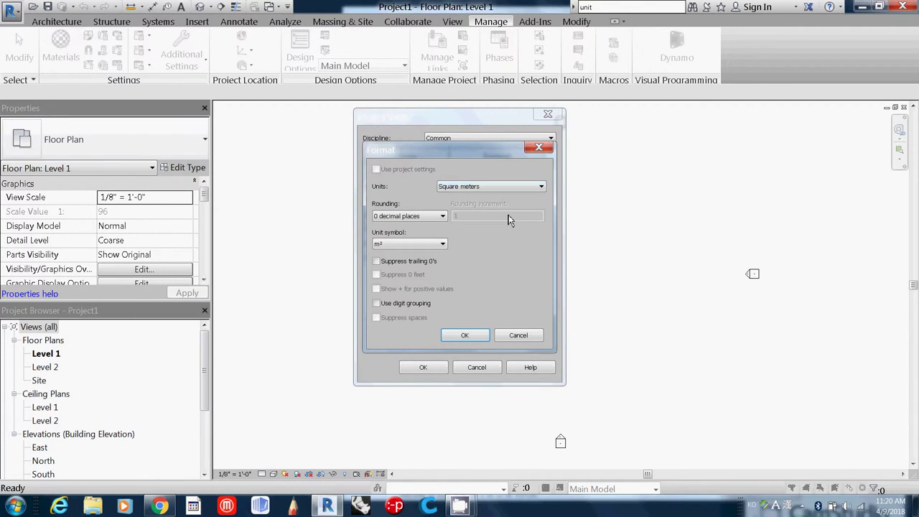
{"action": "left_click", "coordinate": [463, 335]}
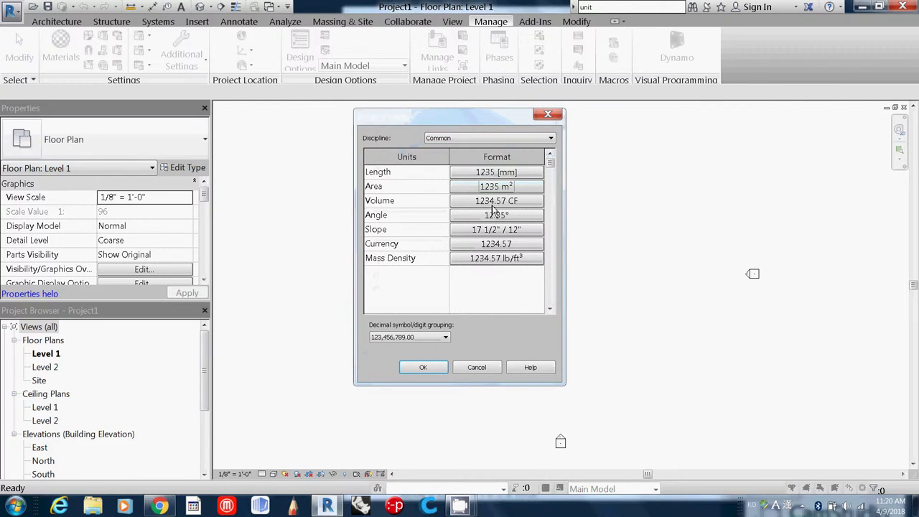
Set Volume to cubic meters and Slope to decimal degrees.
{"action": "left_click", "coordinate": [481, 200]}
{"action": "left_click", "coordinate": [480, 188]}
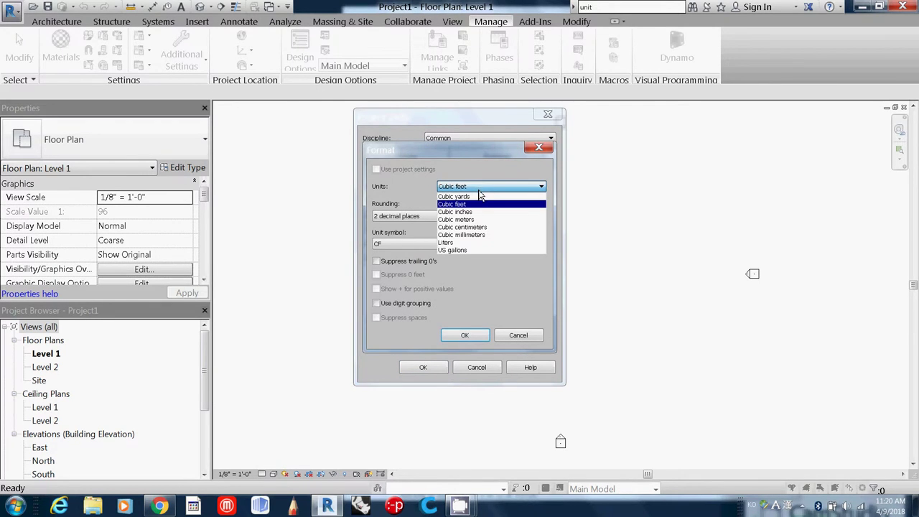
{"action": "left_click", "coordinate": [485, 220]}
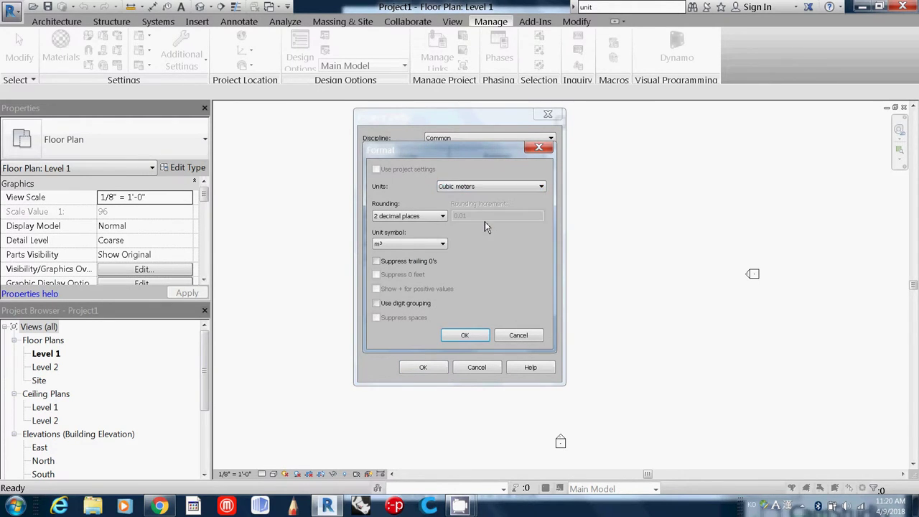
{"action": "left_click", "coordinate": [465, 333]}
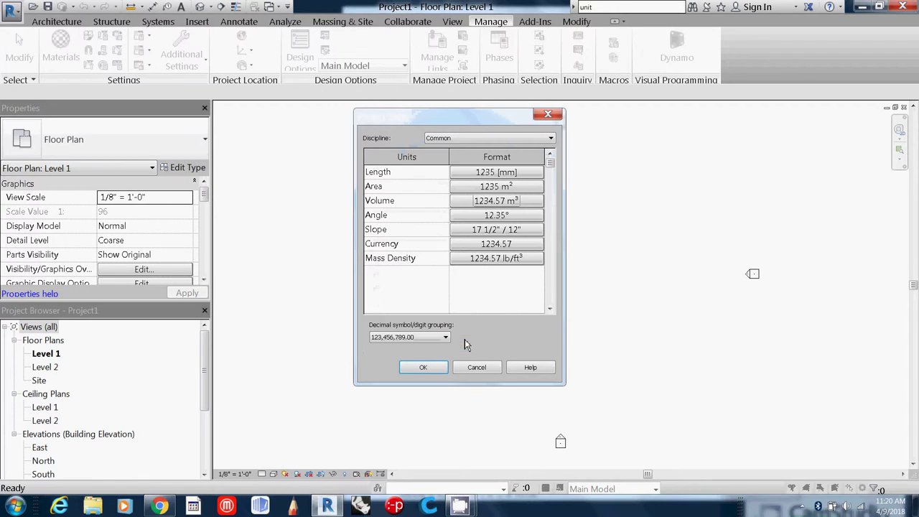
{"action": "left_click", "coordinate": [494, 230]}
{"action": "left_click", "coordinate": [481, 188]}
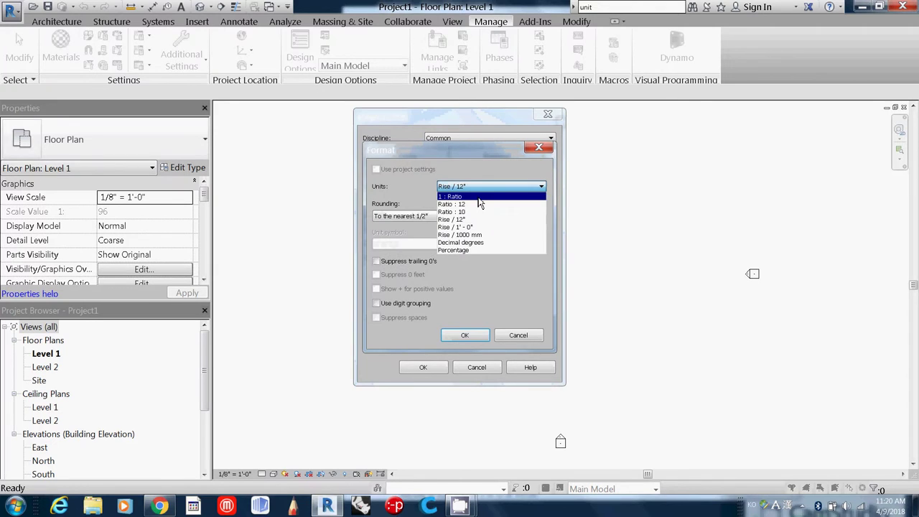
{"action": "left_click", "coordinate": [492, 244]}
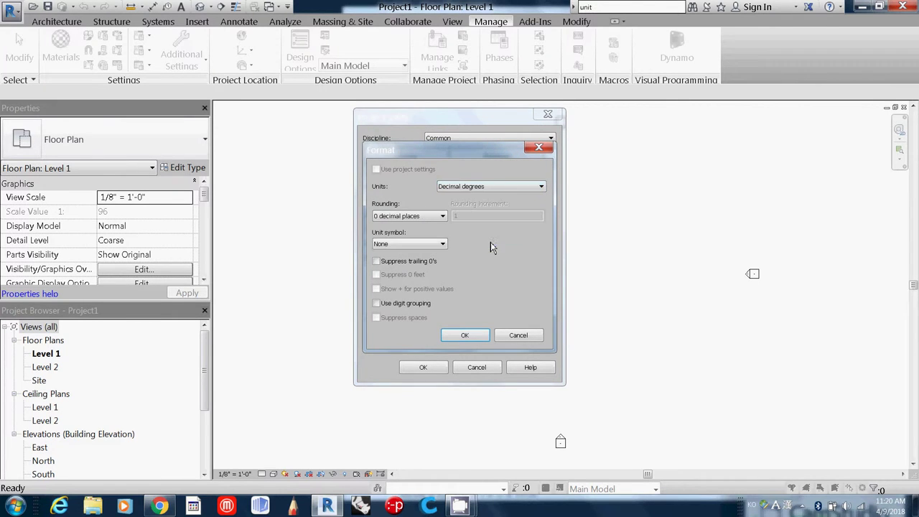
{"action": "left_click", "coordinate": [467, 335]}
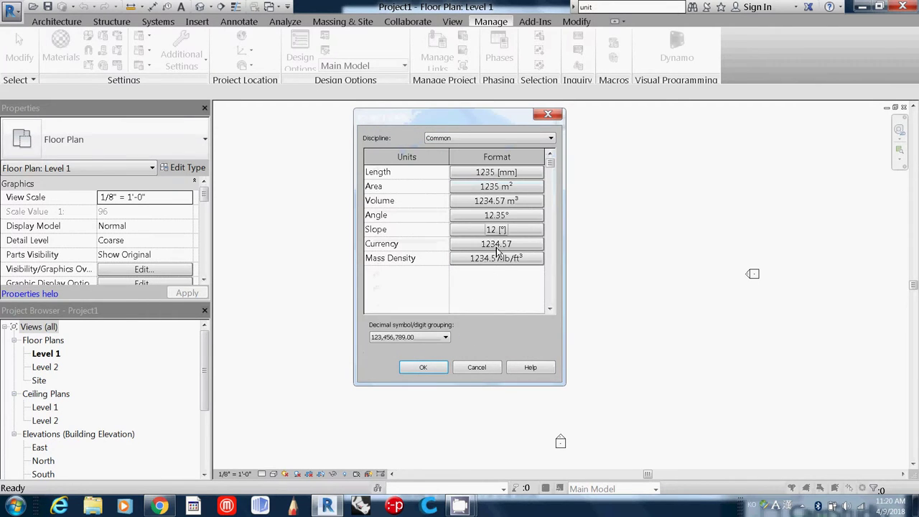
Leave Currency unchanged, set Mass Density to kg/m³, and apply the units.
{"action": "left_click", "coordinate": [496, 244]}
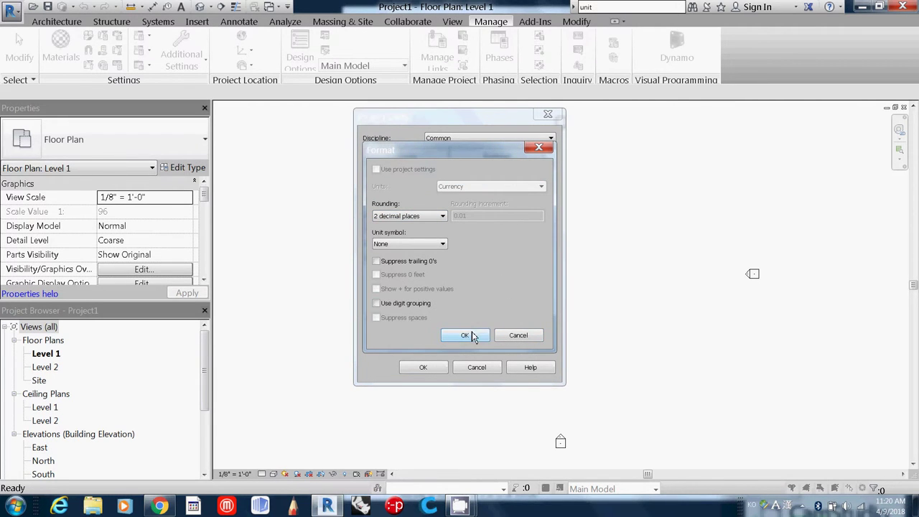
{"action": "left_click", "coordinate": [472, 335]}
{"action": "left_click", "coordinate": [486, 263]}
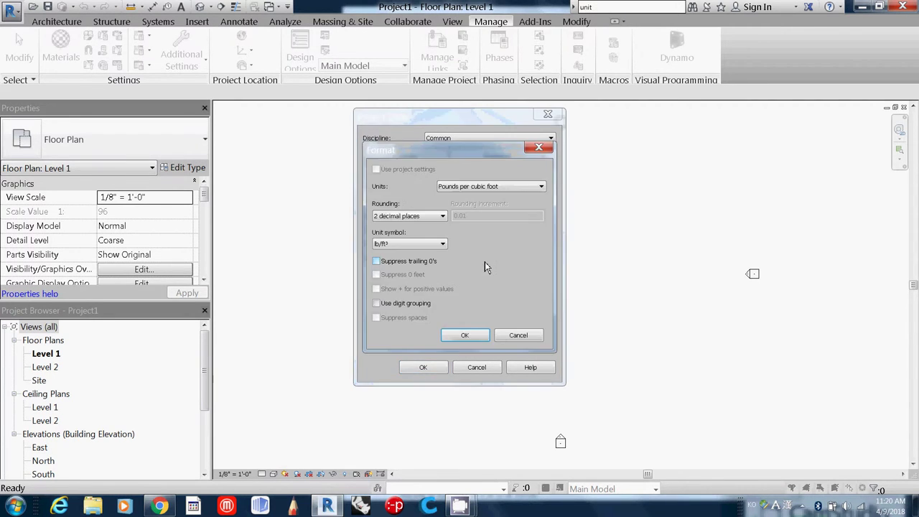
{"action": "left_click", "coordinate": [475, 189]}
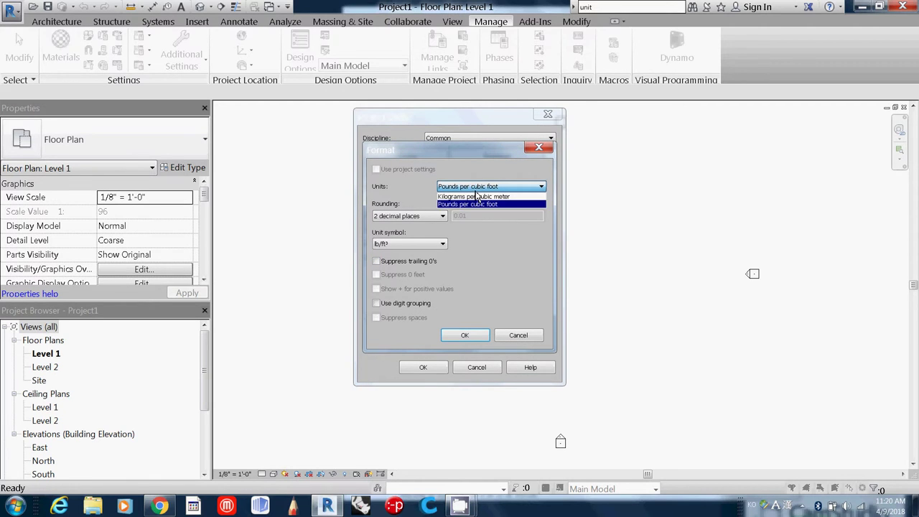
{"action": "left_click", "coordinate": [487, 197]}
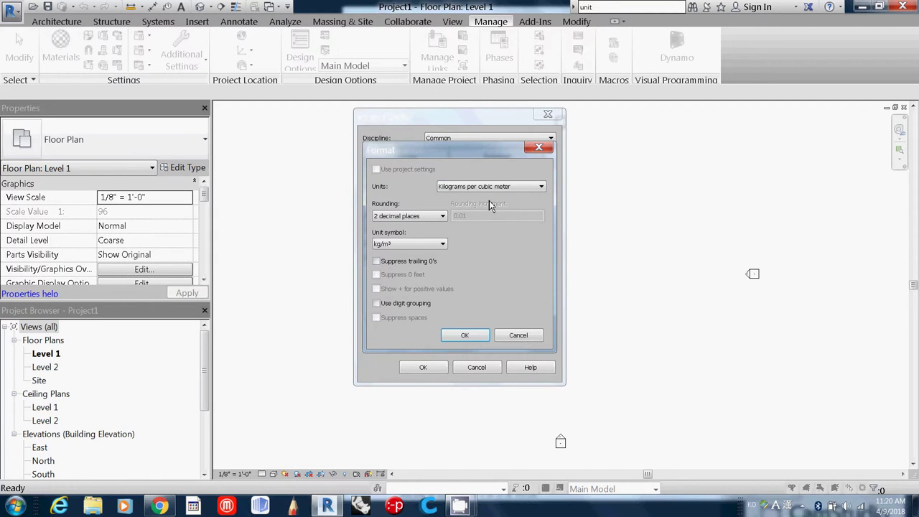
{"action": "left_click", "coordinate": [468, 336]}
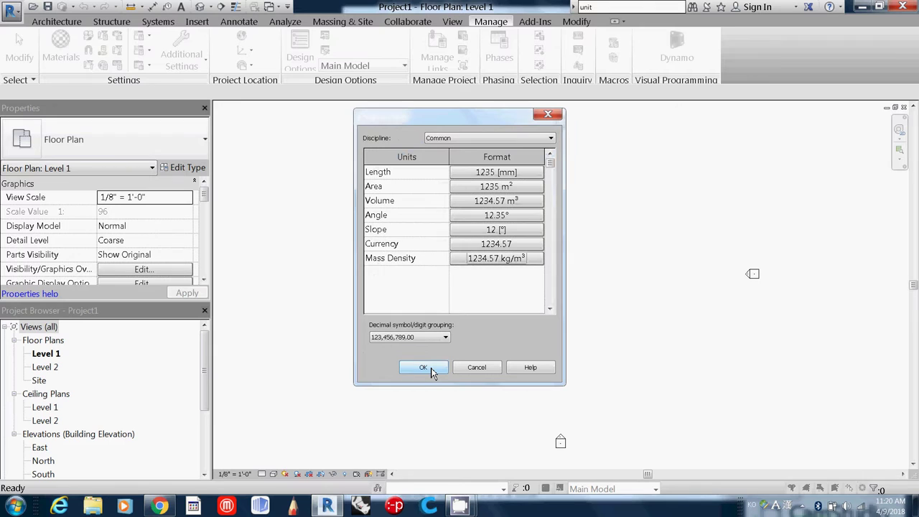
{"action": "left_click", "coordinate": [424, 368]}
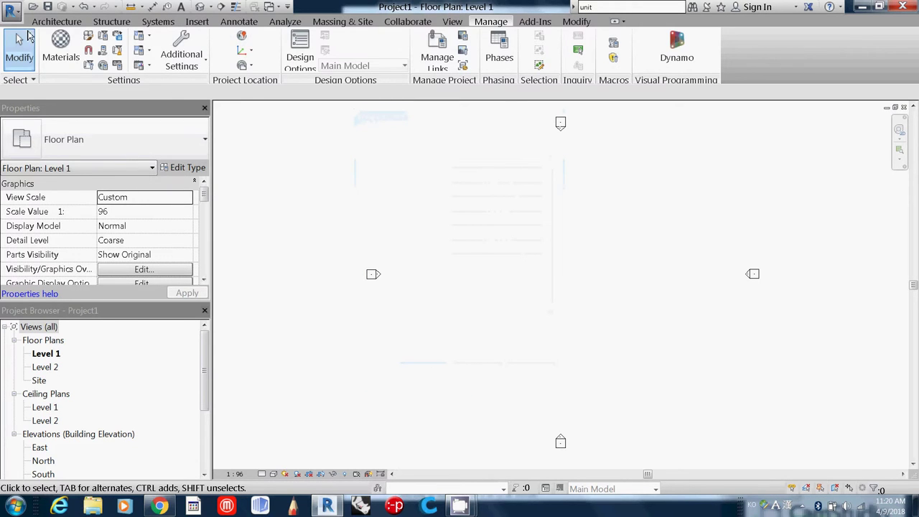
Start a new project from the application menu with the Architectural Template selected.
{"action": "left_click", "coordinate": [11, 12]}
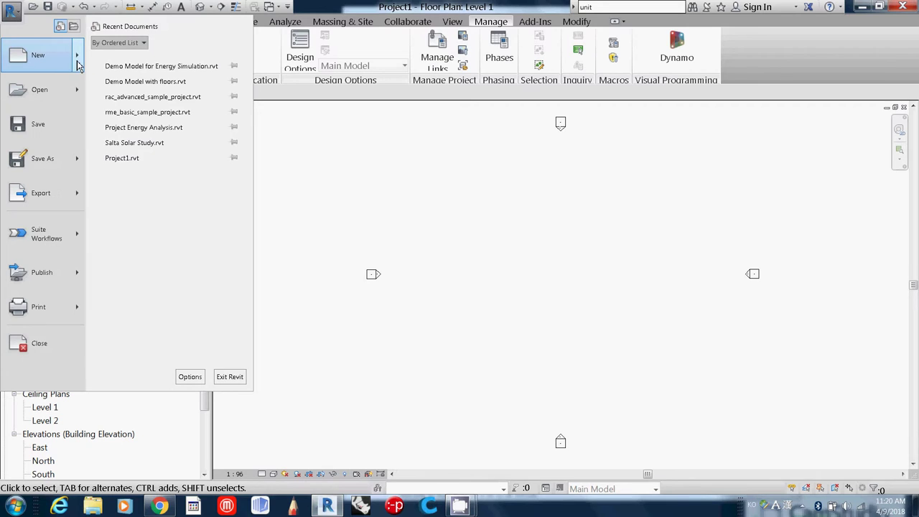
{"action": "mouse_move", "coordinate": [76, 66]}
{"action": "left_click", "coordinate": [121, 64]}
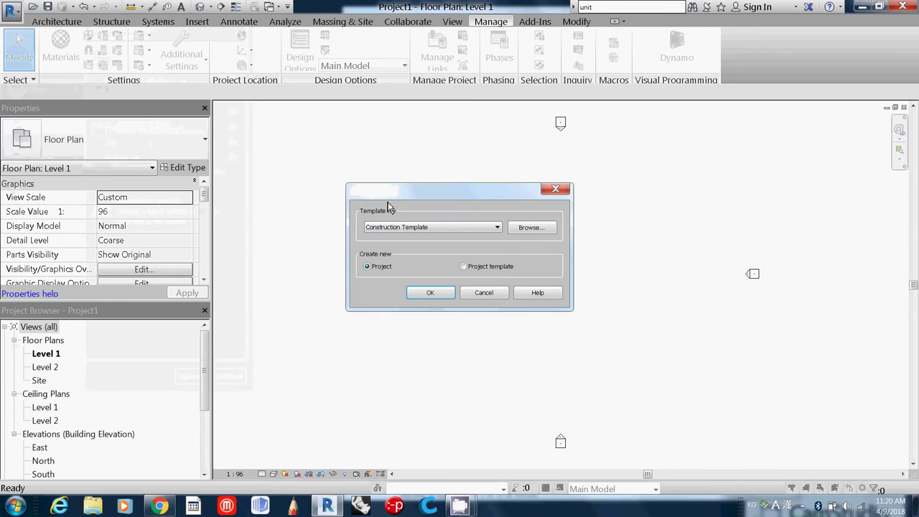
{"action": "left_click", "coordinate": [457, 227]}
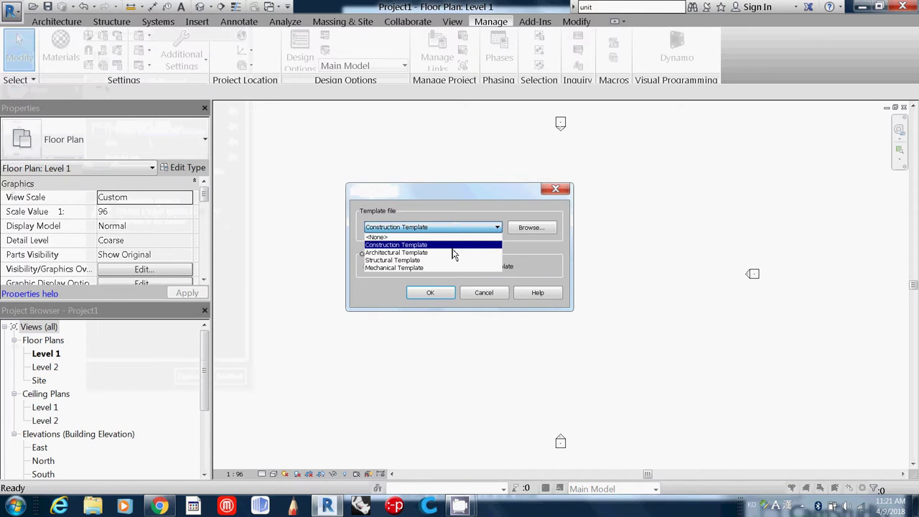
{"action": "left_click", "coordinate": [454, 253]}
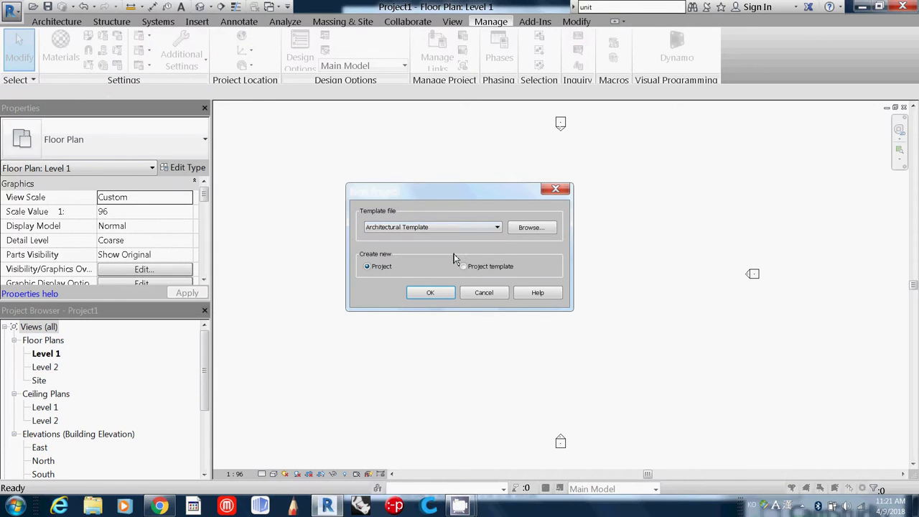
Browse for a different template file in the Templates > US Metric folder.
{"action": "left_click", "coordinate": [533, 228]}
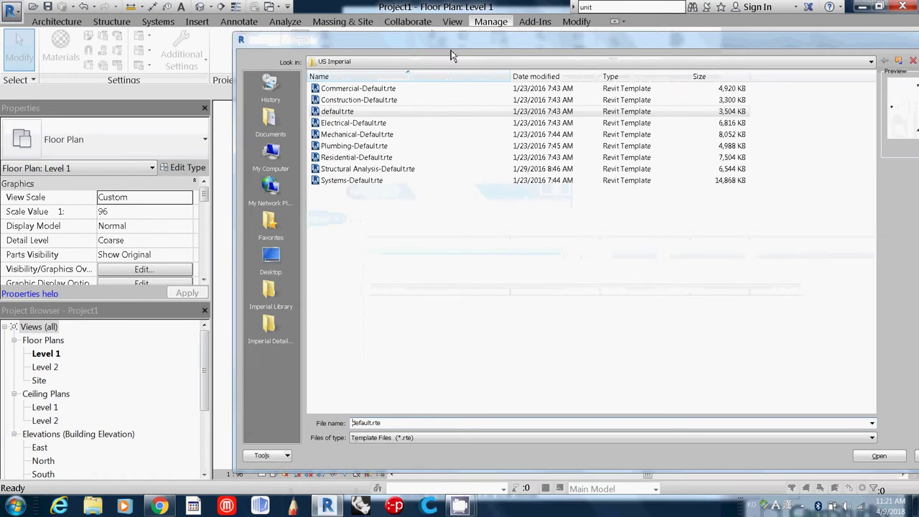
{"action": "left_click", "coordinate": [418, 69]}
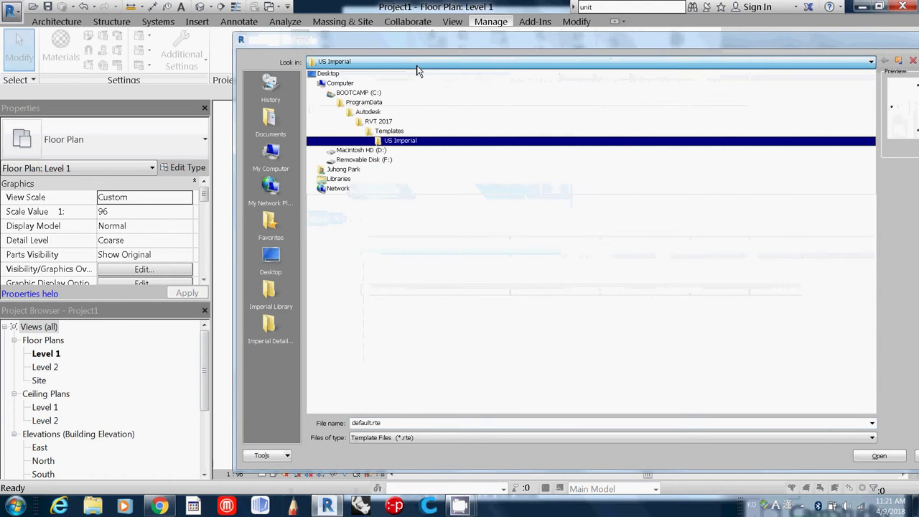
{"action": "left_click", "coordinate": [400, 132]}
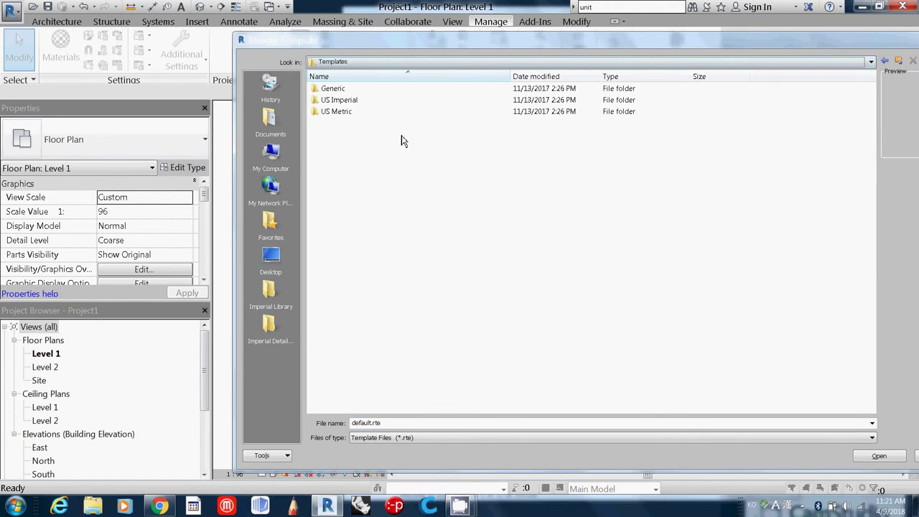
{"action": "double_click", "coordinate": [347, 114]}
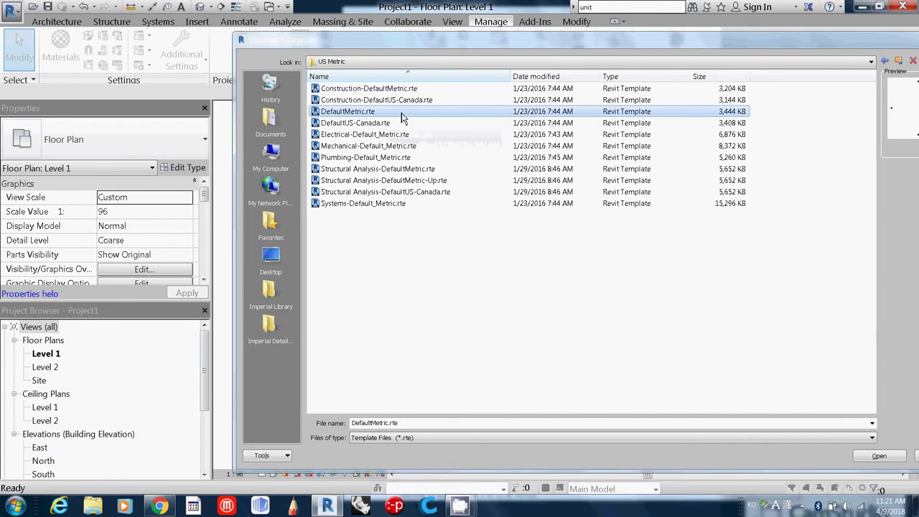
Create Project2 from DefaultMetric.rte and confirm its units read mm, m², m³ and kg/m³.
{"action": "left_click", "coordinate": [872, 458]}
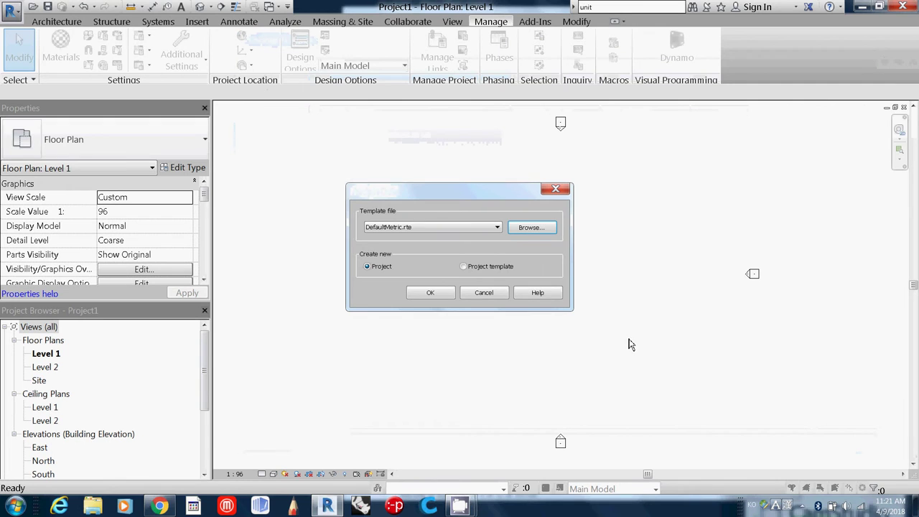
{"action": "left_click", "coordinate": [430, 293]}
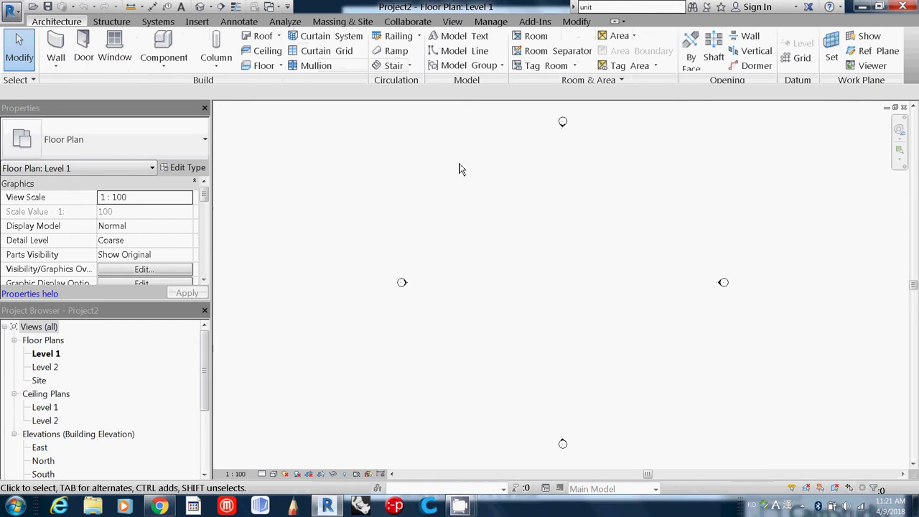
{"action": "left_click", "coordinate": [492, 22]}
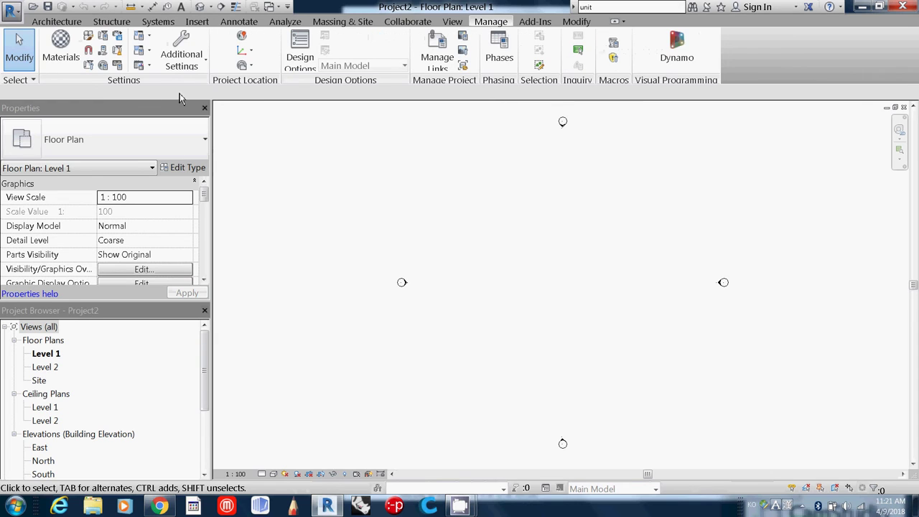
{"action": "left_click", "coordinate": [118, 65]}
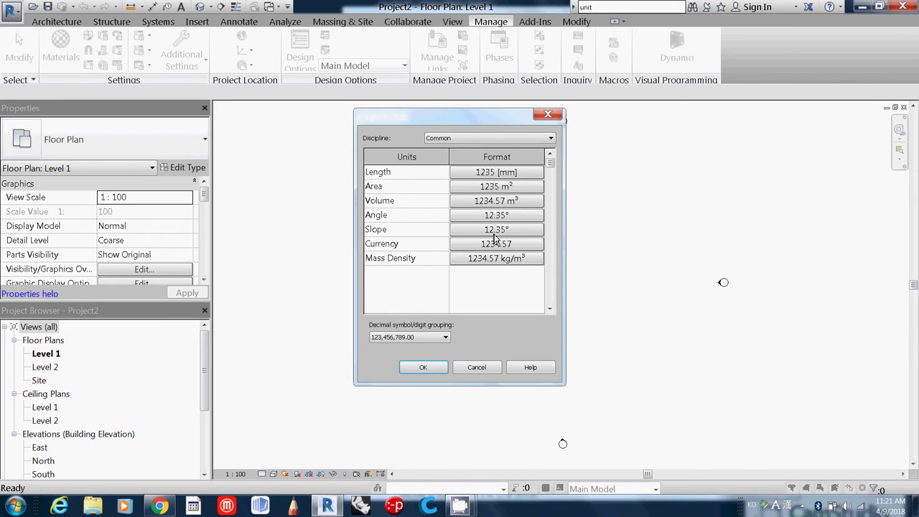
{"action": "left_click", "coordinate": [423, 367]}
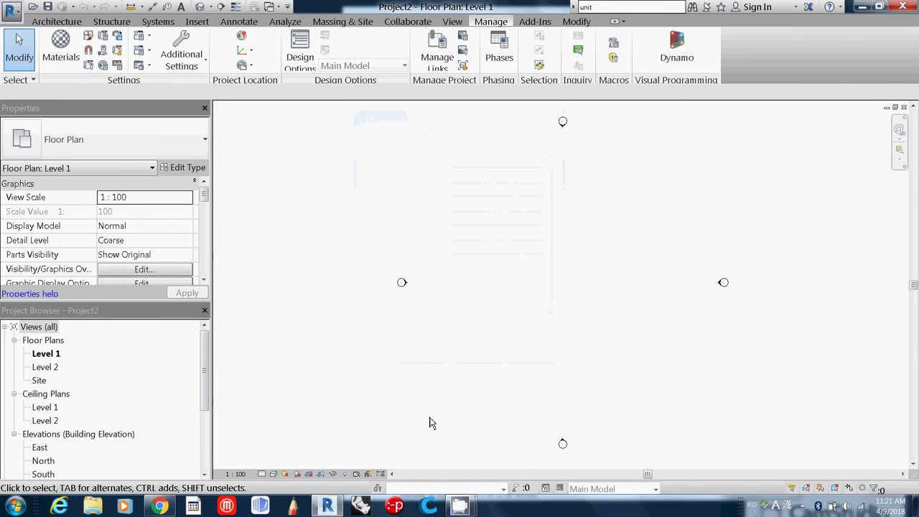
{"action": "mouse_move", "coordinate": [463, 506]}
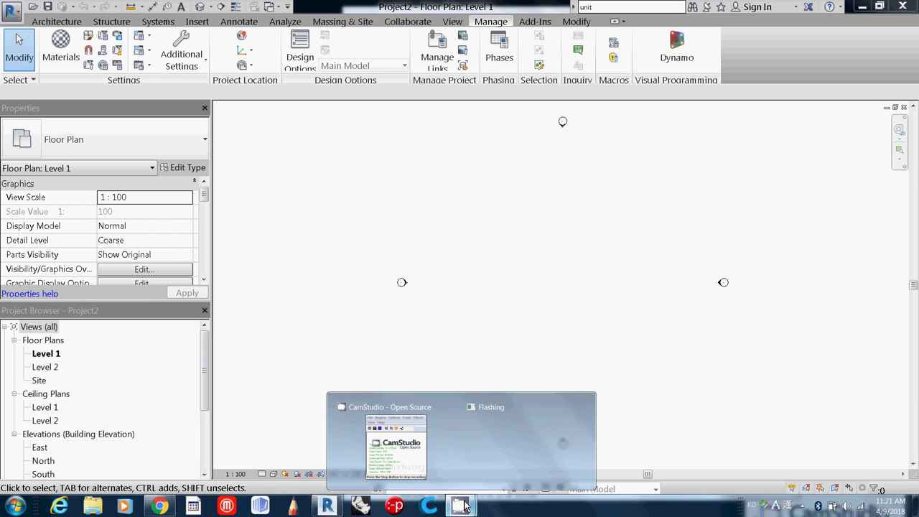
{"action": "left_click", "coordinate": [437, 451]}
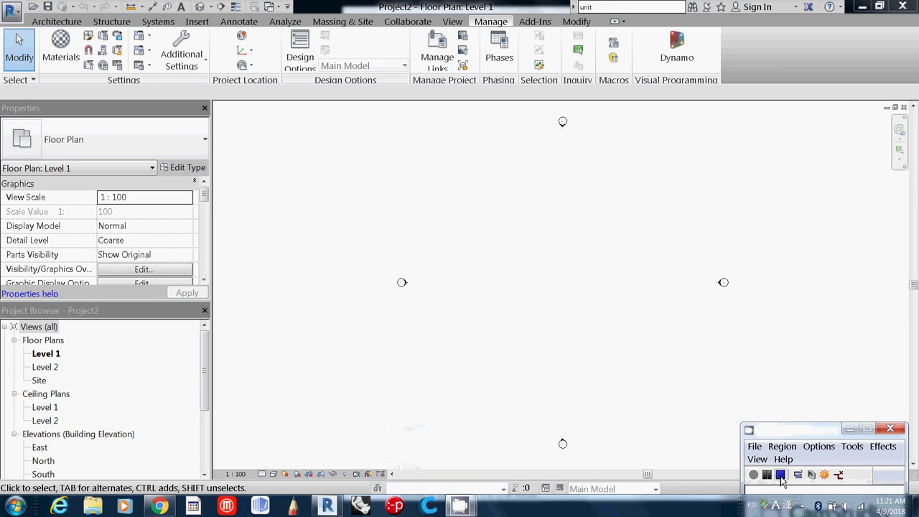